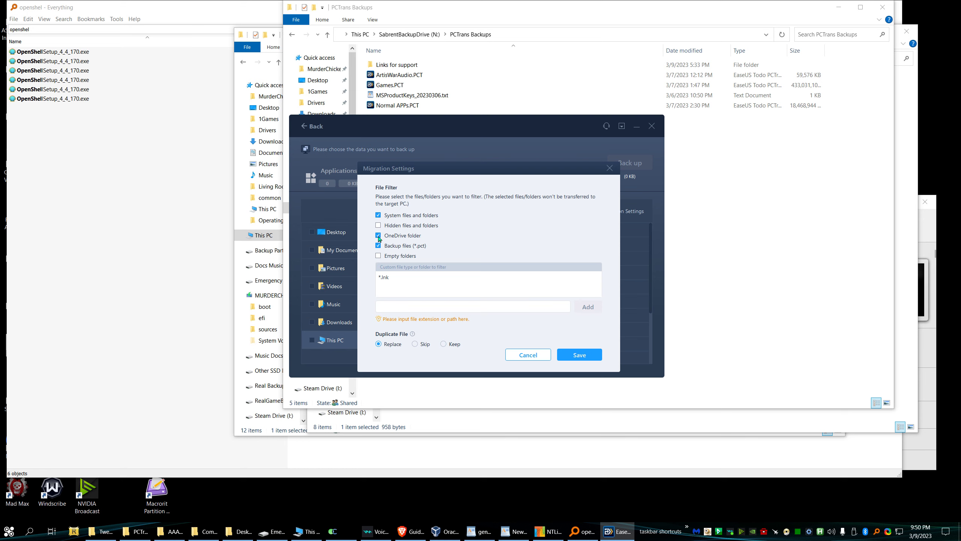
- Save the Migration Settings file filter to get back to the Files drive list
left_click(580, 354)
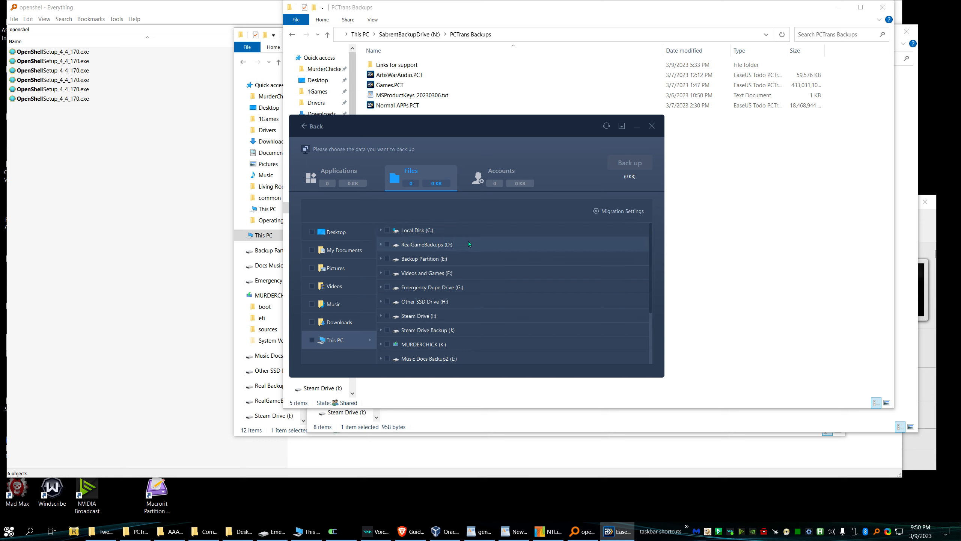
- Tick Desktop for backup and expand Local Disk (C:) and Users in the tree
left_click(311, 232)
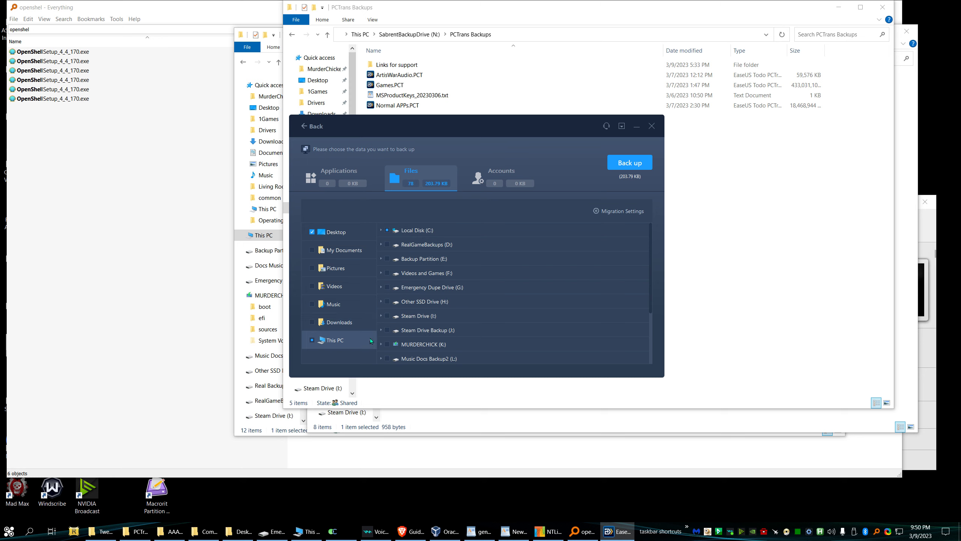
left_click(381, 231)
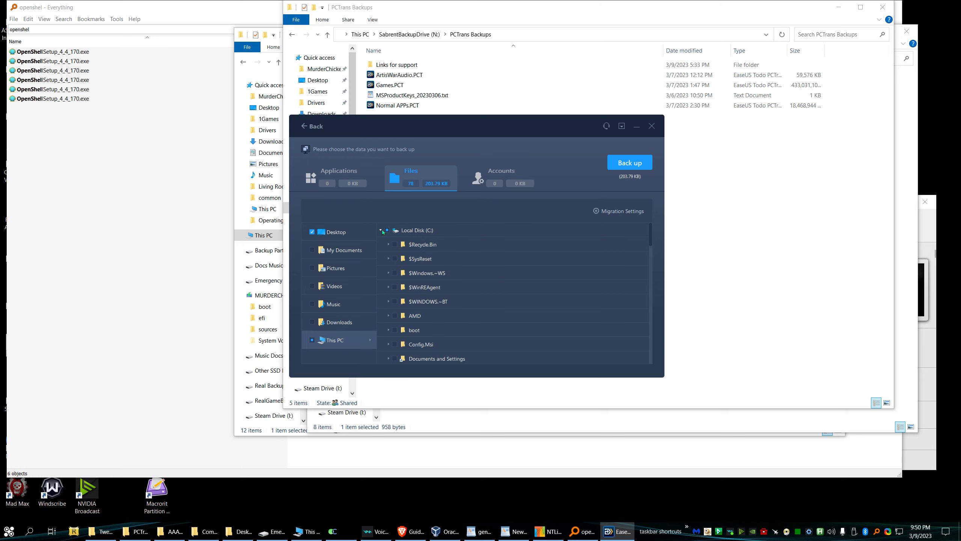
scroll(448, 329, "down", 8)
scroll(449, 329, "up", 3)
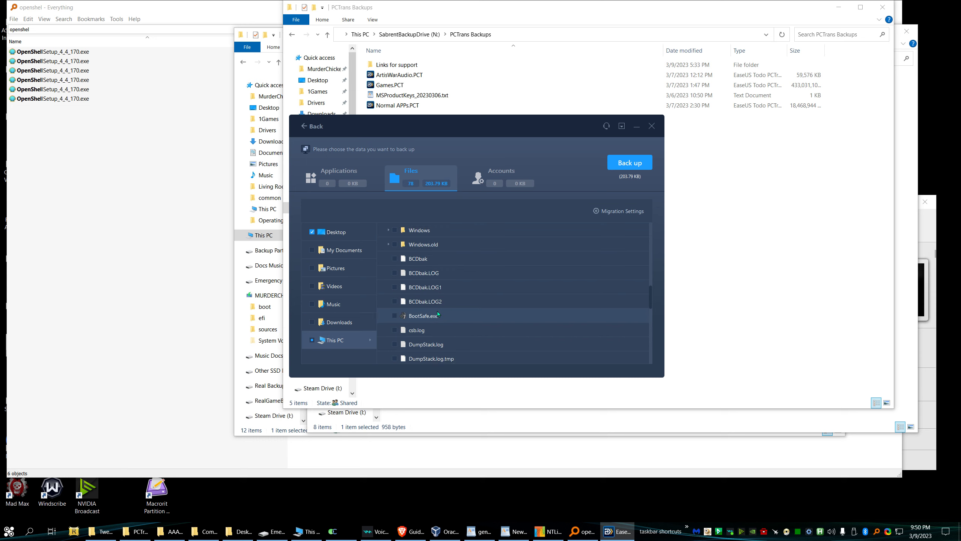
left_click(387, 259)
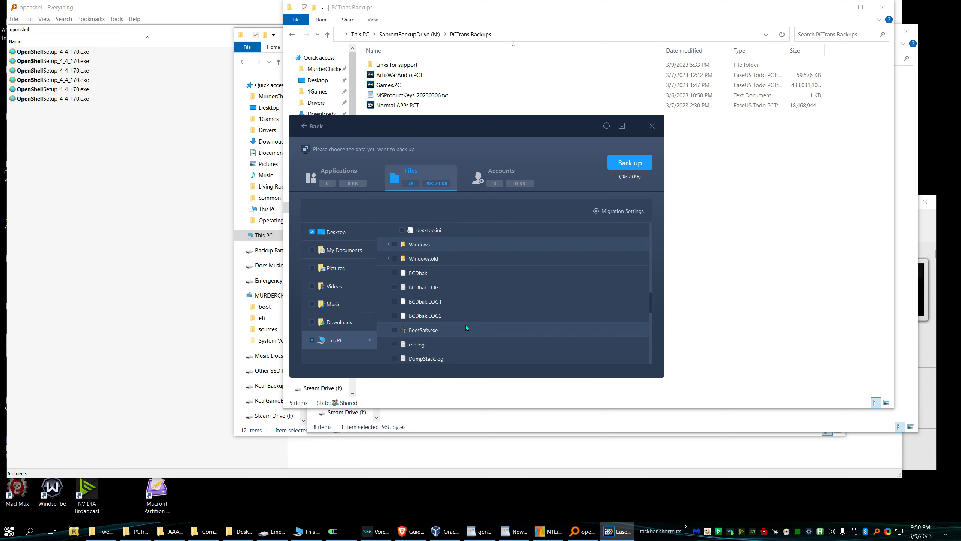
scroll(466, 324, "down", 2)
scroll(463, 319, "up", 2)
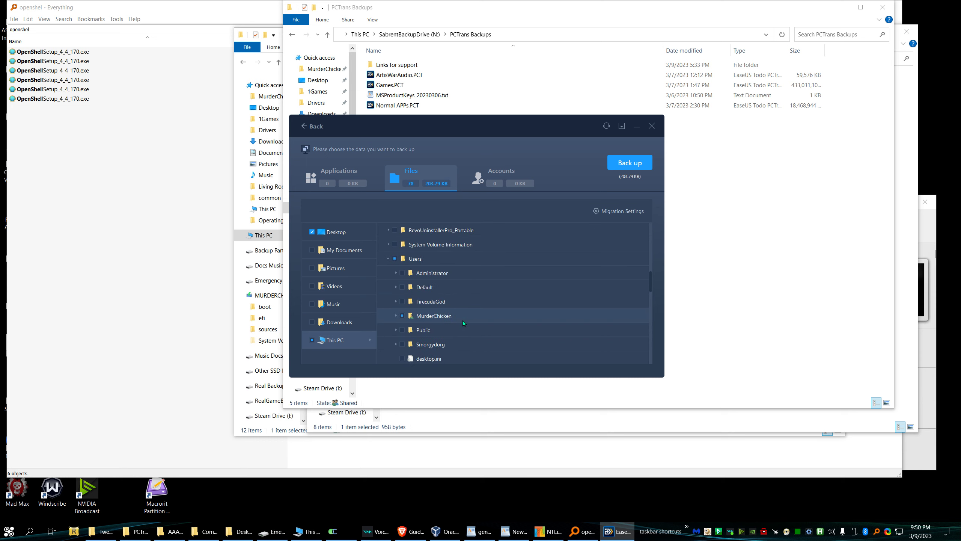
- Expand the profile's Desktop and taskbar shortcuts folders to confirm their files are checked
left_click(396, 315)
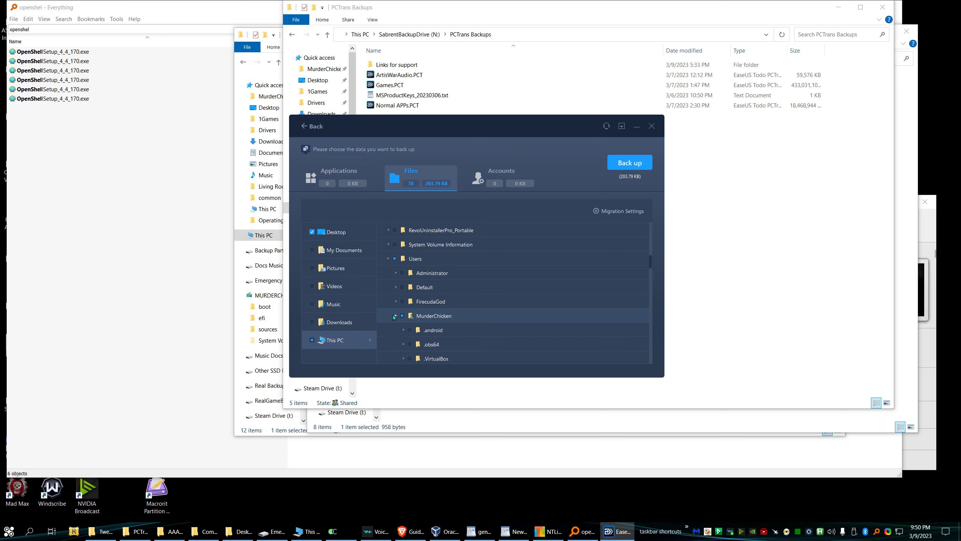
scroll(469, 342, "down", 2)
scroll(459, 326, "down", 1)
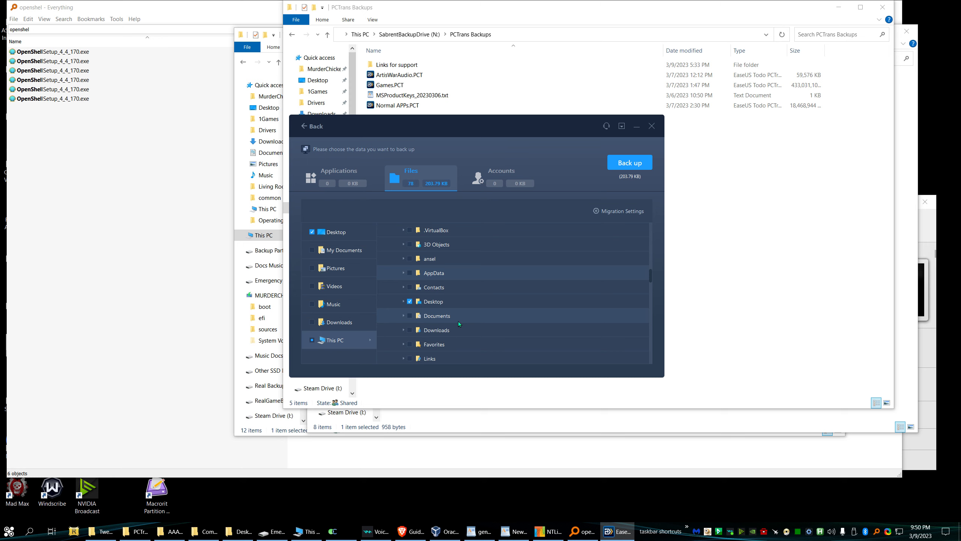
left_click(403, 302)
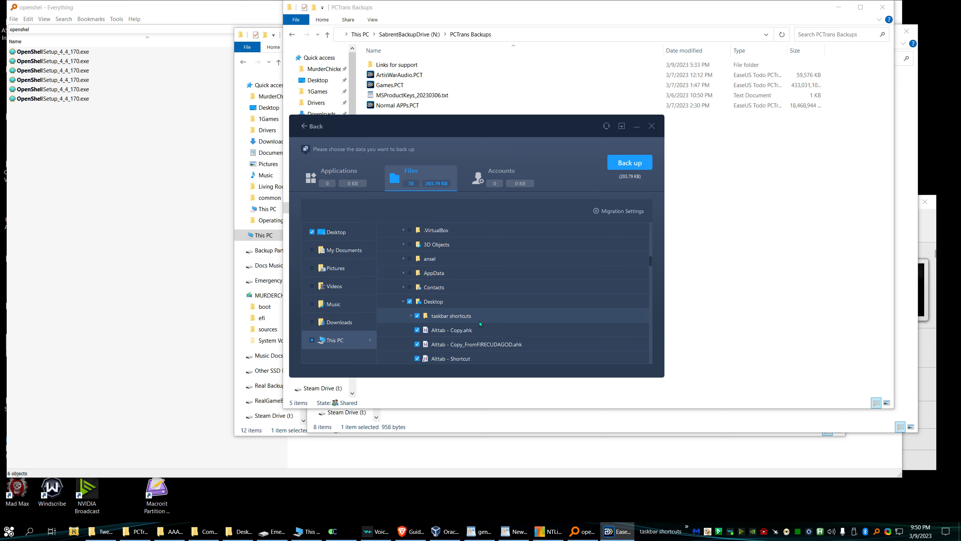
left_click(410, 316)
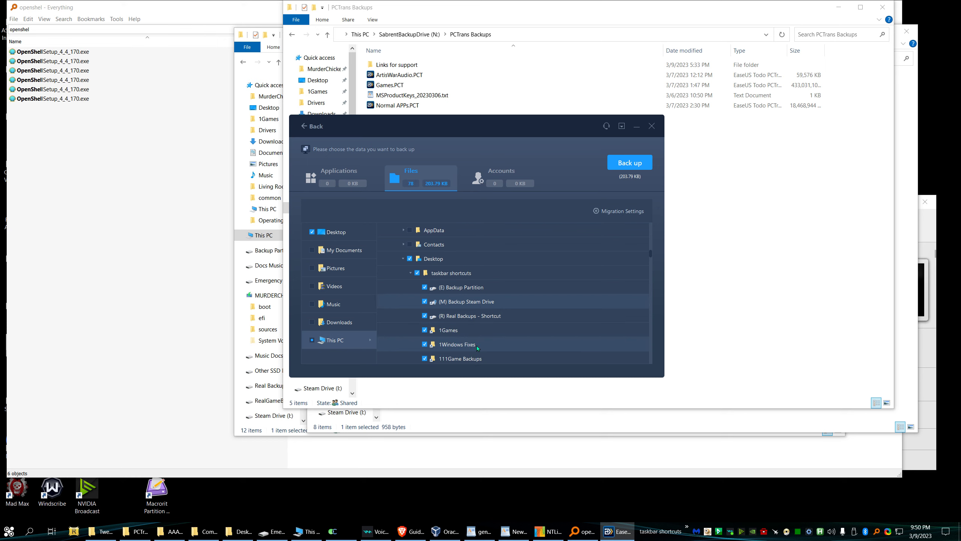
scroll(453, 314, "down", 1)
left_click(411, 273)
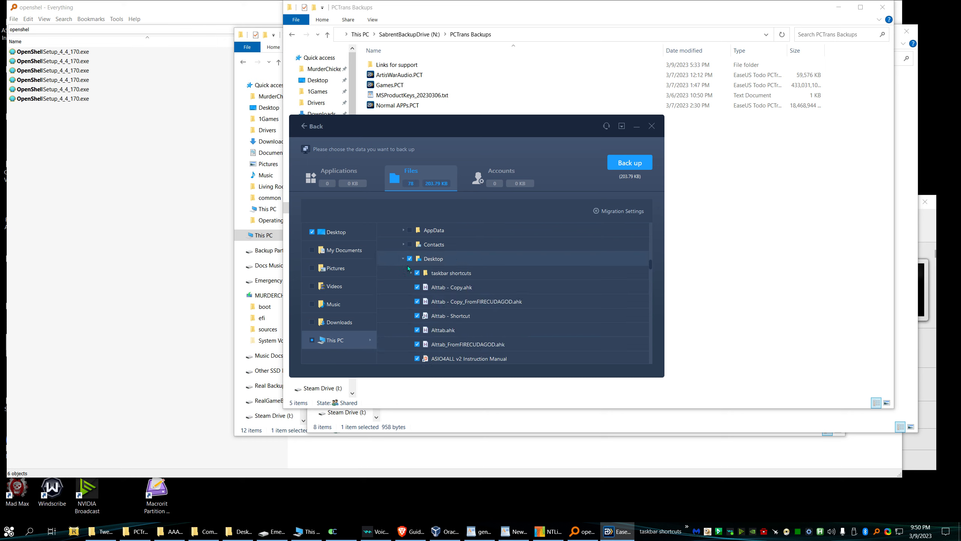
- Back up the selected Desktop to DesktopTest.PCT in N:\PCTrans Backups
left_click(628, 162)
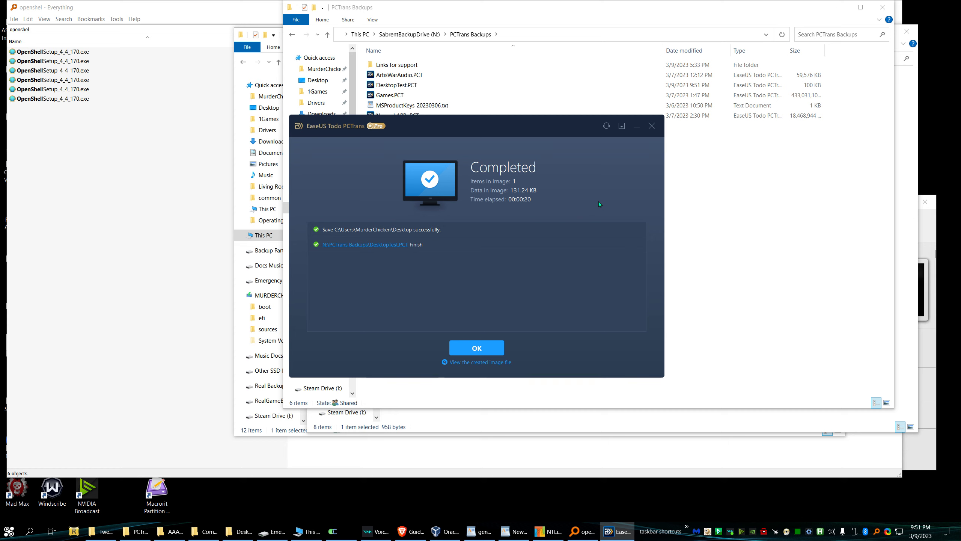
- Dismiss the backup summary and delete every desktop icon, leaving only the Recycle Bin
left_click(473, 347)
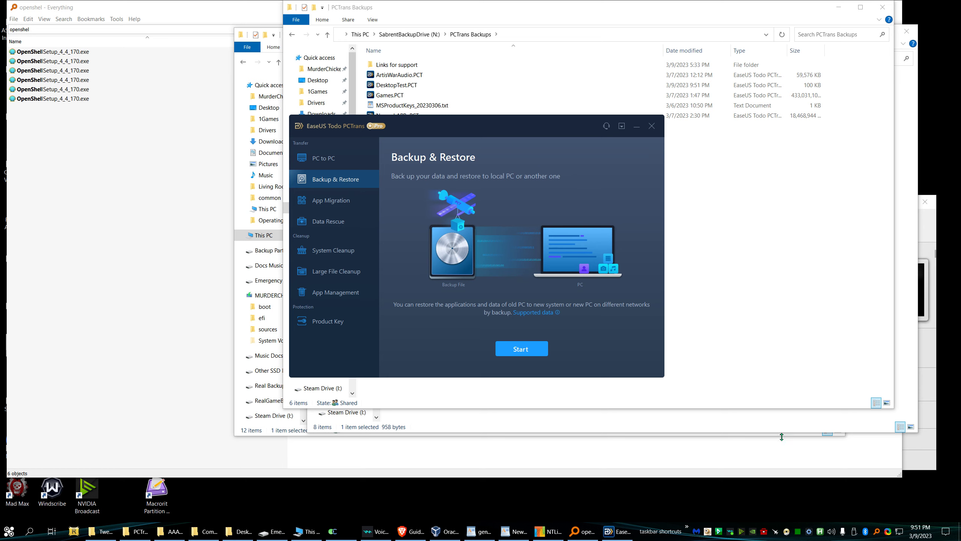
key("super+d")
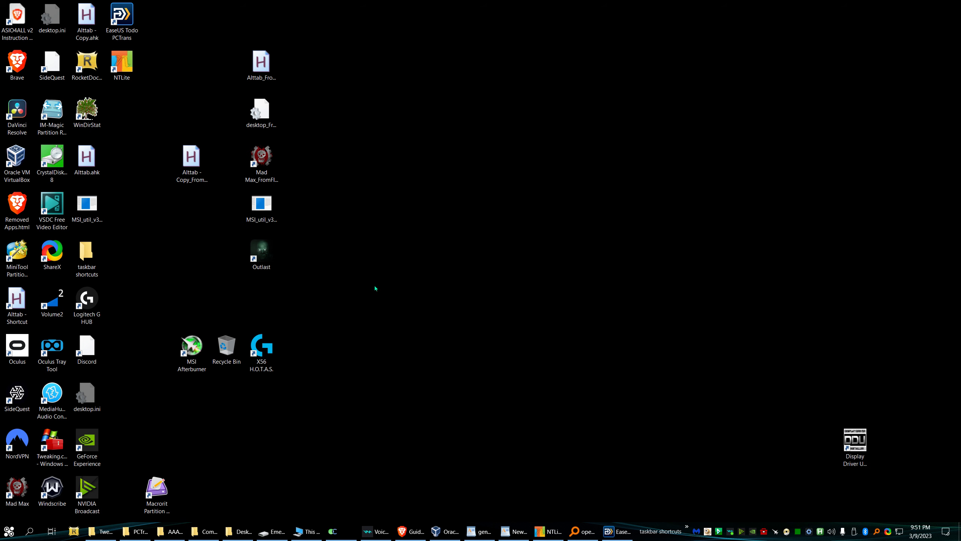
key("ctrl+a")
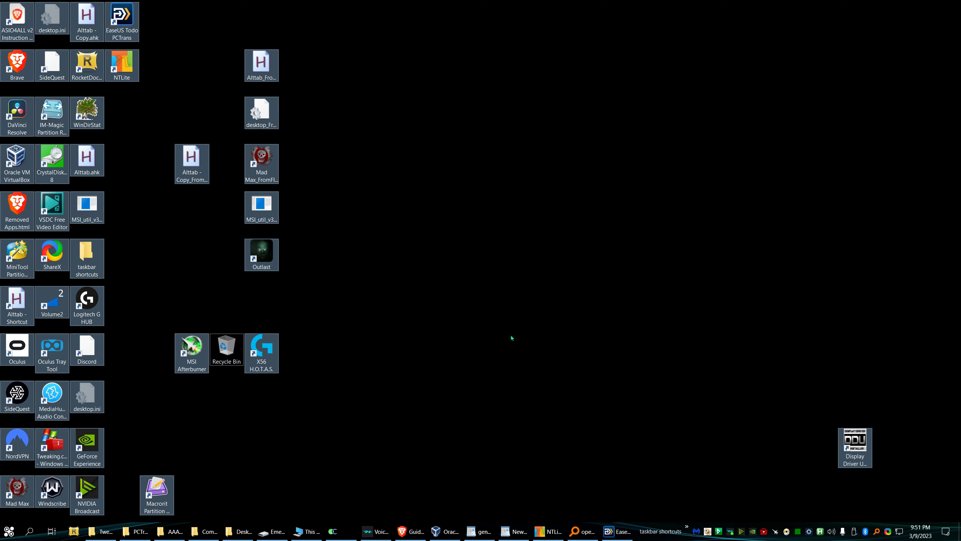
key("Delete")
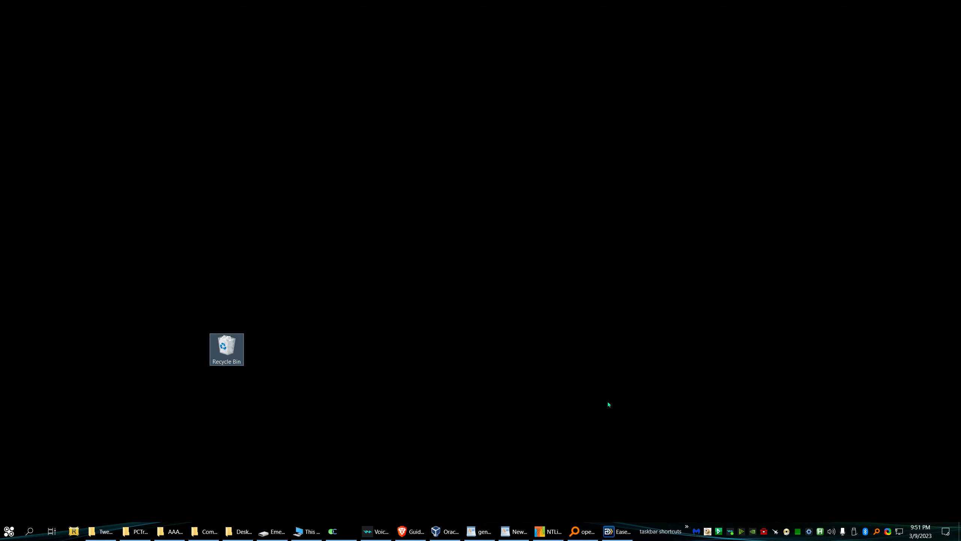
- Return to PCTrans and start a new Backup & Restore task in restore mode
left_click(617, 531)
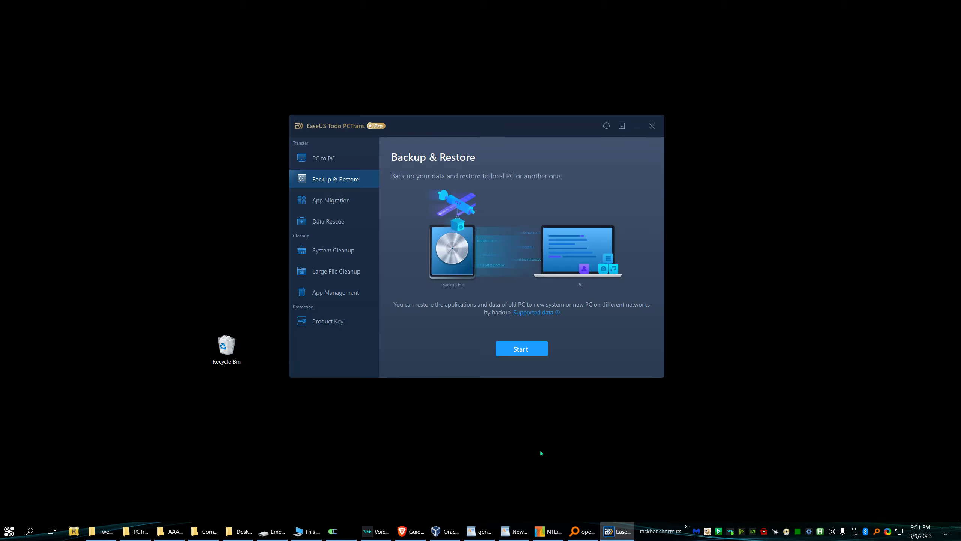
left_click(531, 349)
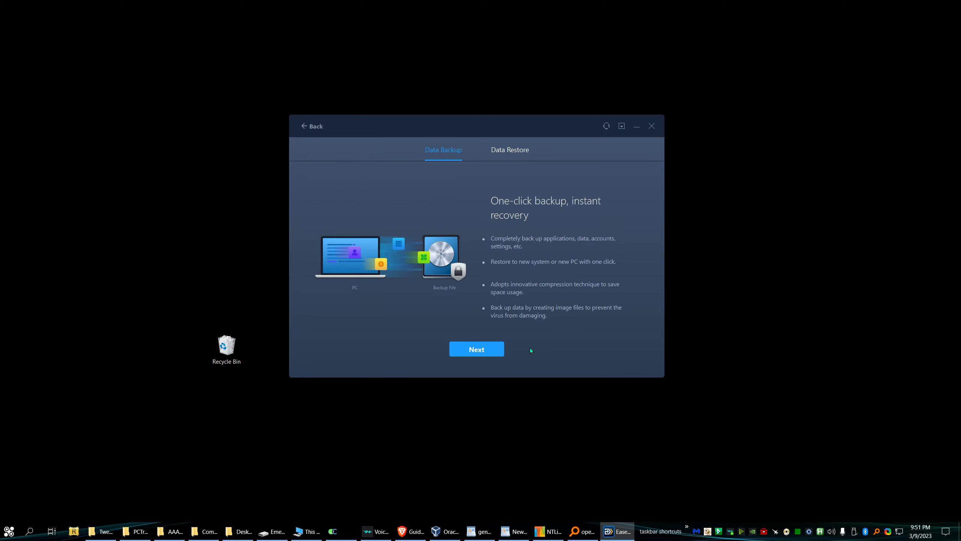
left_click(524, 149)
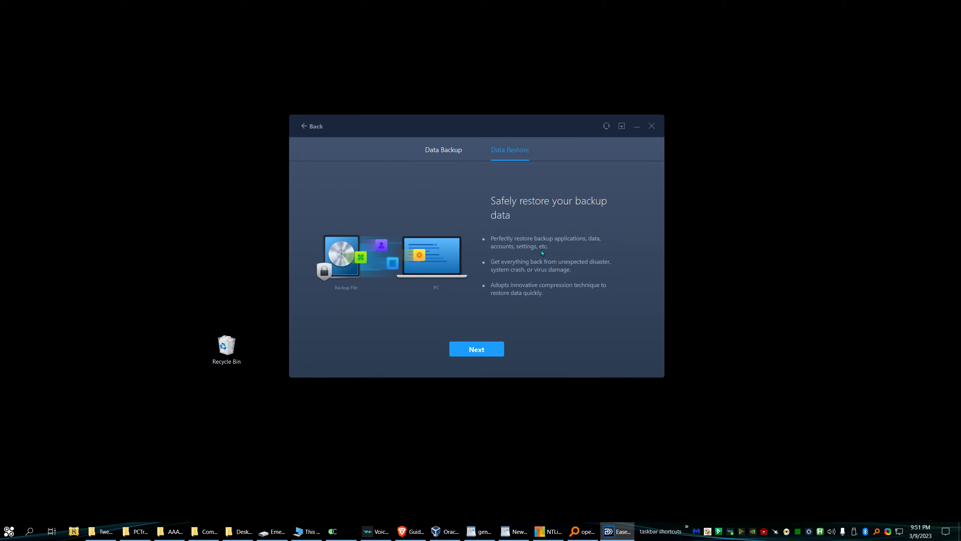
left_click(479, 350)
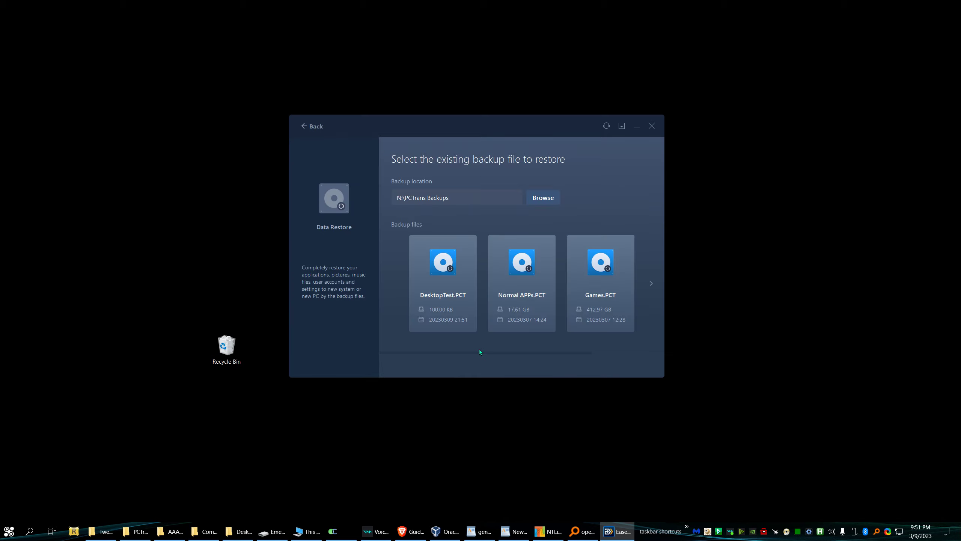
- Choose the DesktopTest.PCT backup image as the source to restore from
mouse_move(528, 316)
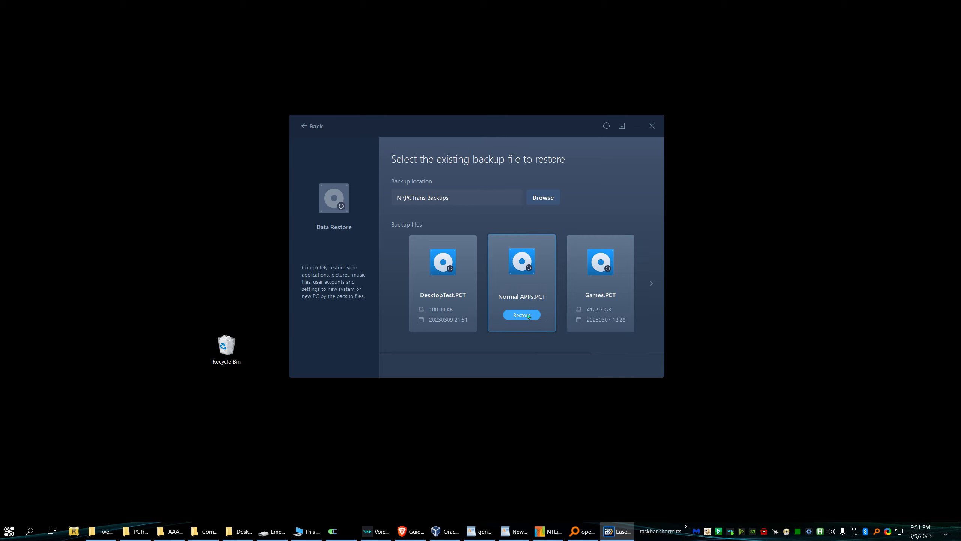
left_click(528, 315)
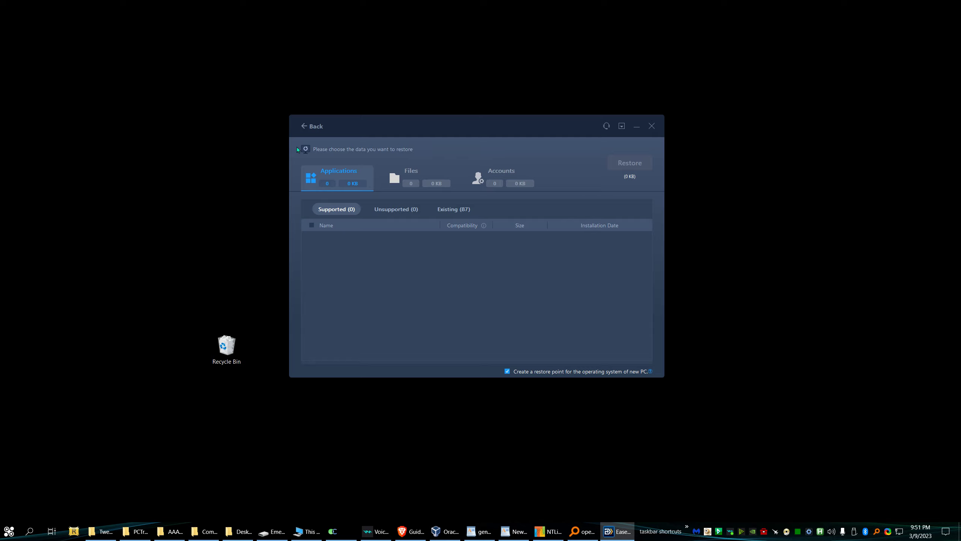
left_click(312, 126)
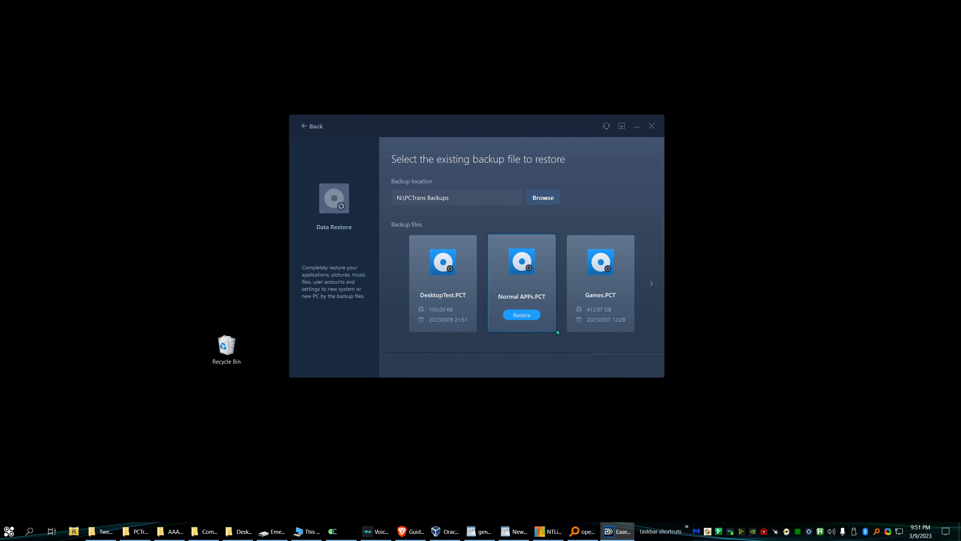
mouse_move(441, 324)
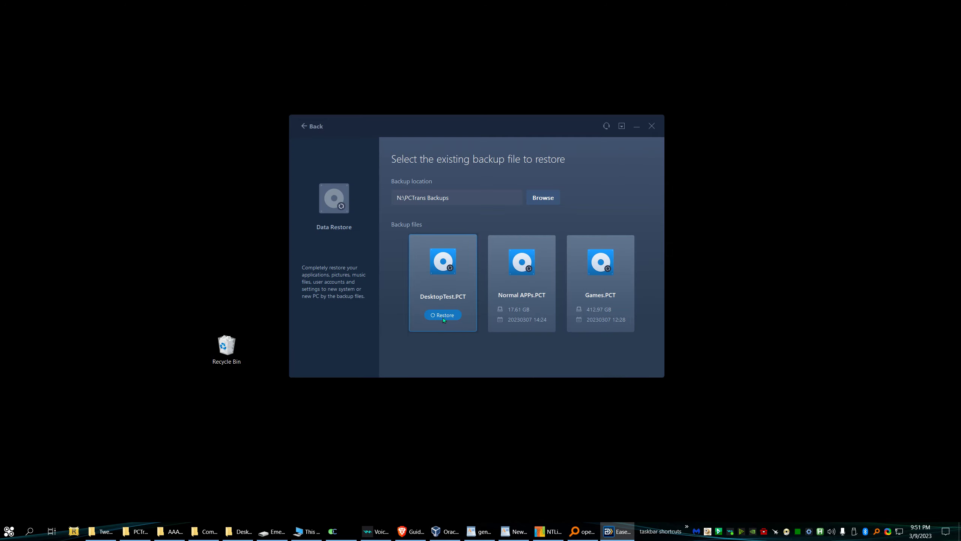
left_click(443, 316)
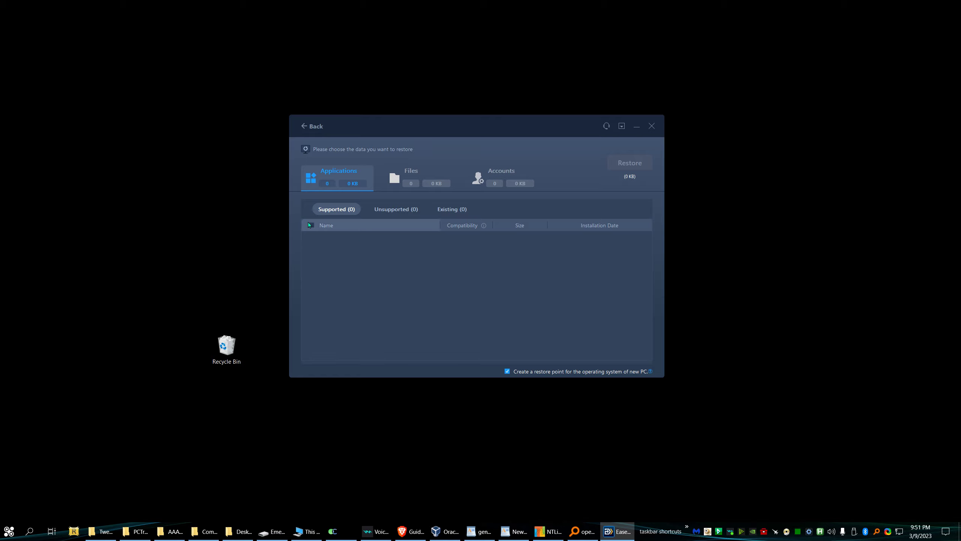
- In the Files list, tick the backed-up Desktop folder (13 files, 131.57 KB) and review its contents
left_click(420, 172)
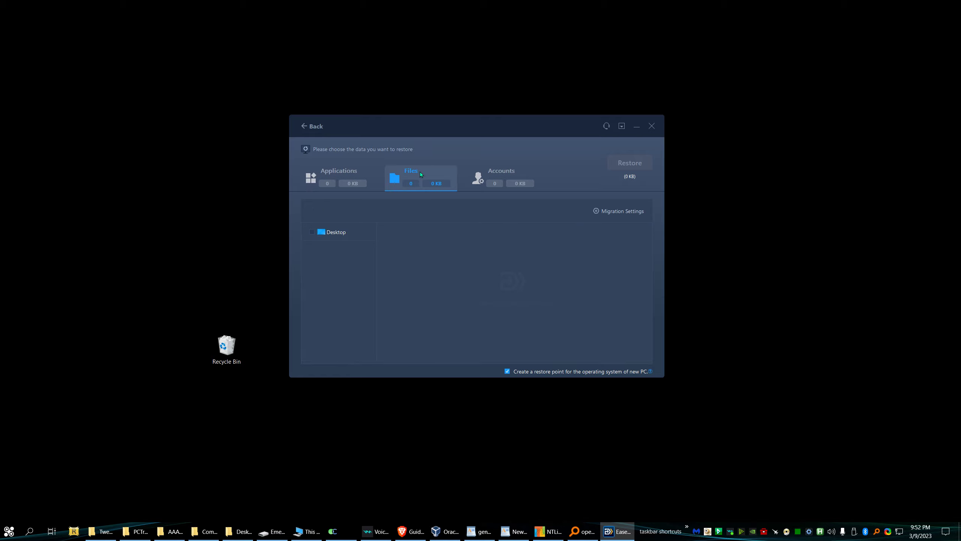
left_click(312, 232)
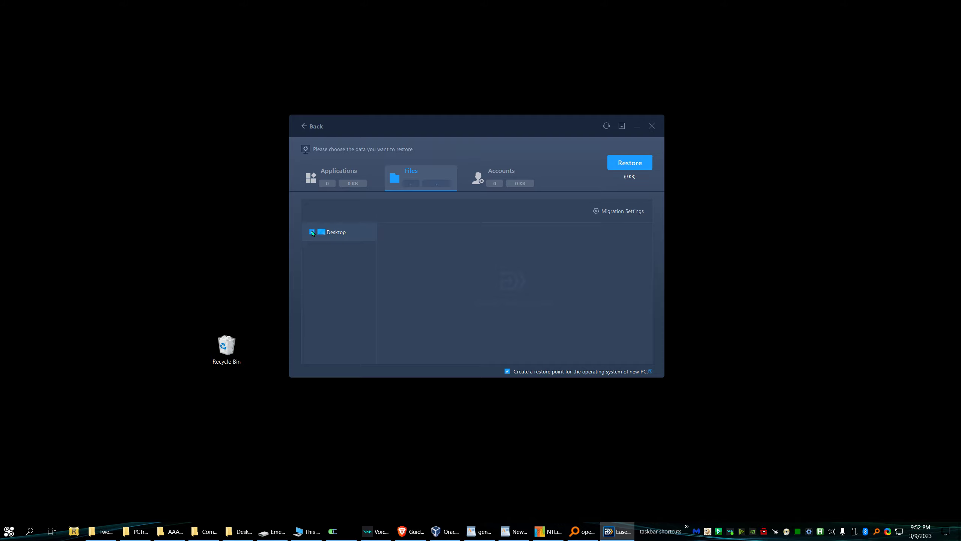
left_click(338, 232)
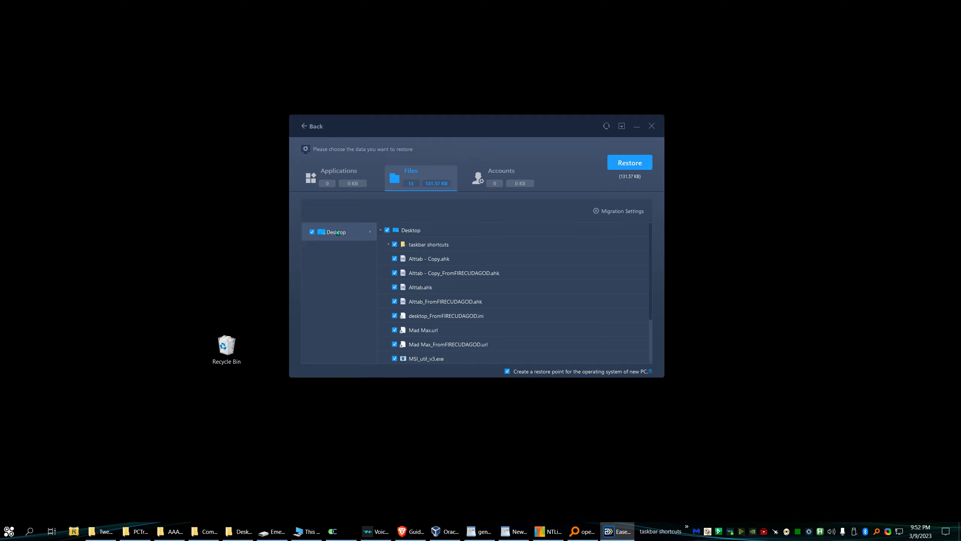
scroll(443, 304, "up", 3)
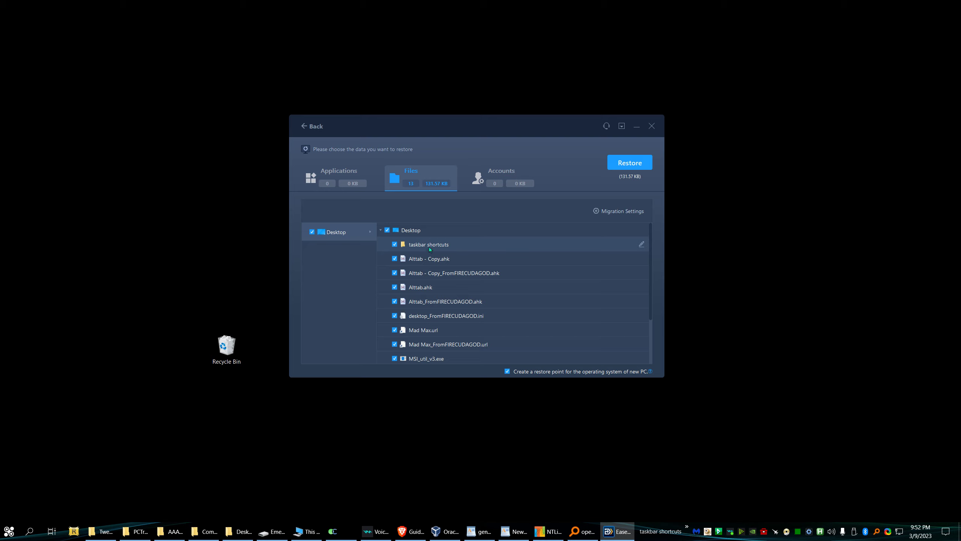
- Restore the selected Desktop files (1 item, 131.24 KB) until the Completed screen appears
left_click(627, 164)
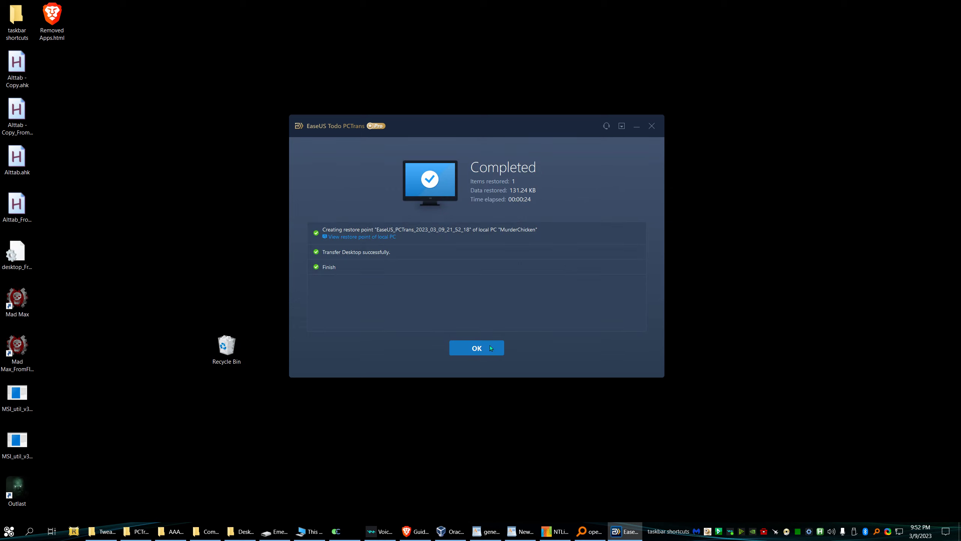
- Check the restored taskbar shortcuts folder, which turns out to be empty
left_click(16, 14)
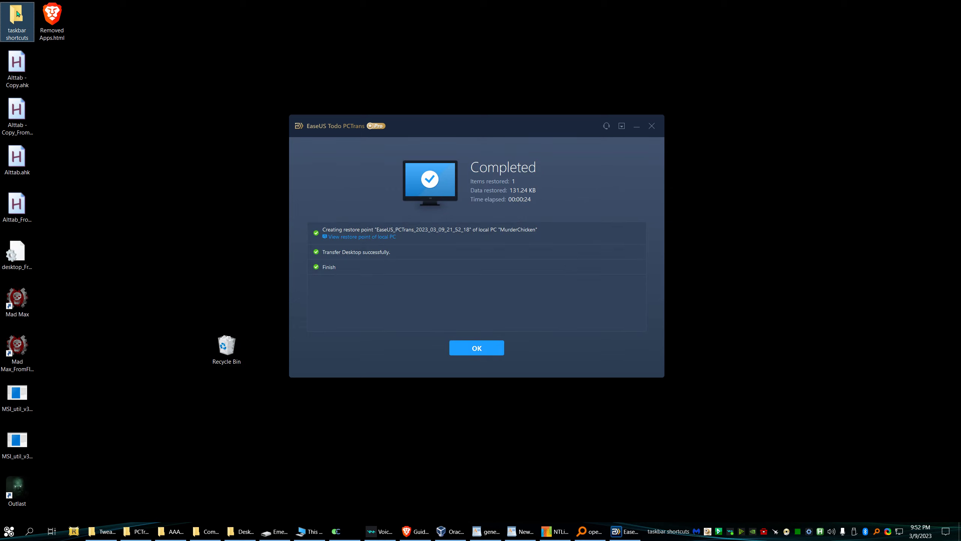
double_click(16, 14)
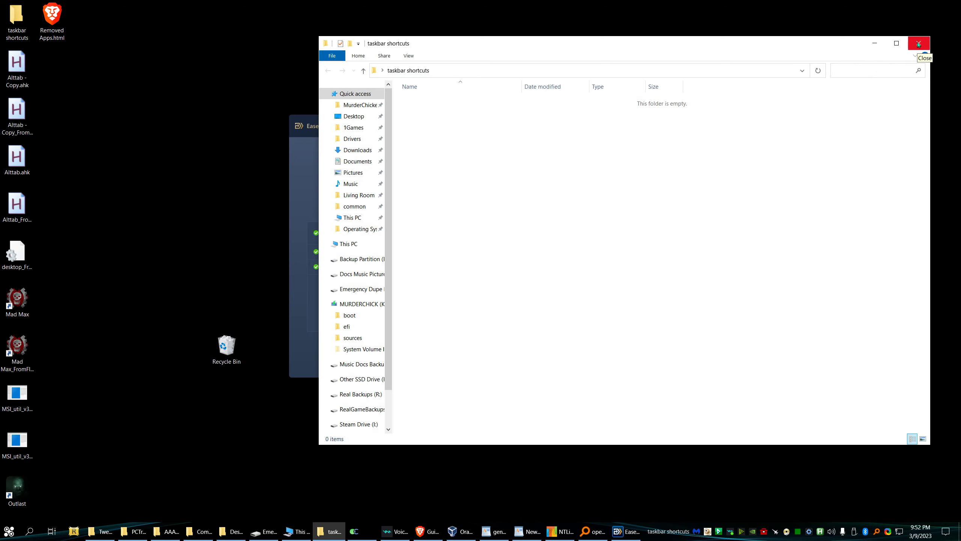
left_click(919, 44)
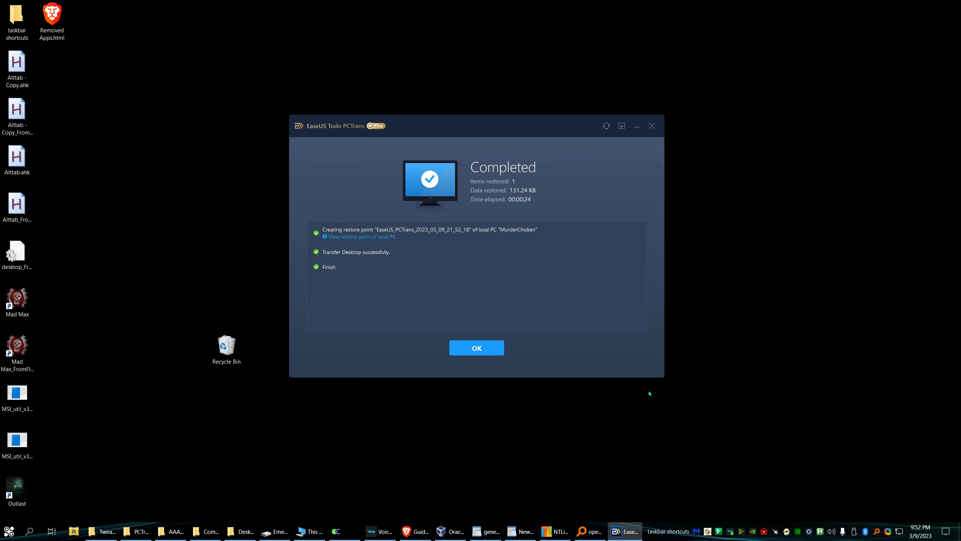
- Permanently delete all restored desktop items with Shift+Delete
left_click(700, 406)
key("ctrl+a")
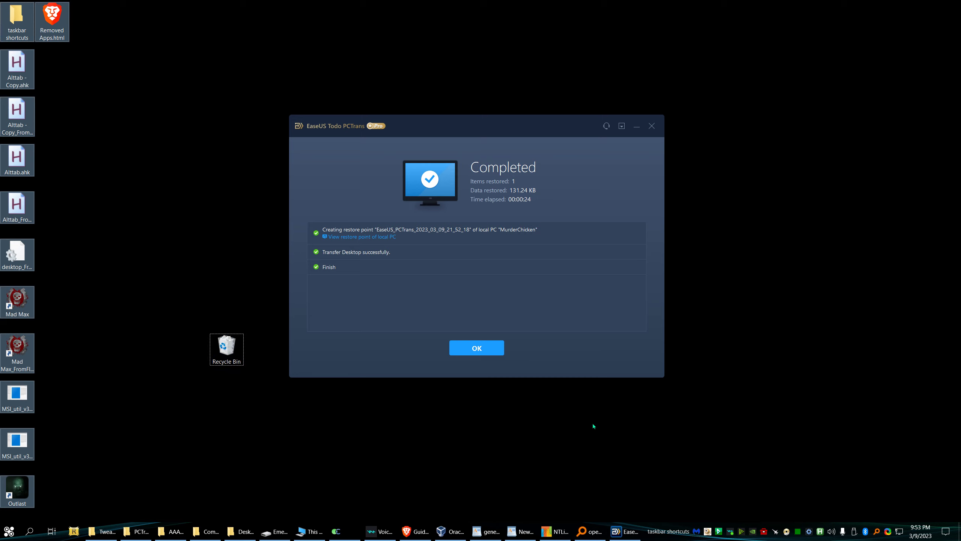
key("shift+Delete")
key("Return")
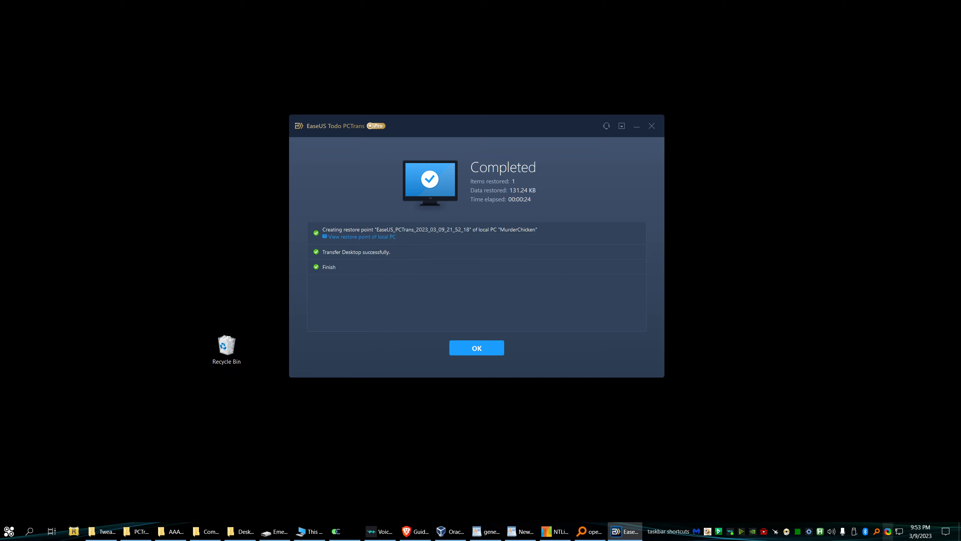
- Restore all 45 items from the Recycle Bin, approving the desktop.ini file moves
mouse_move(852, 507)
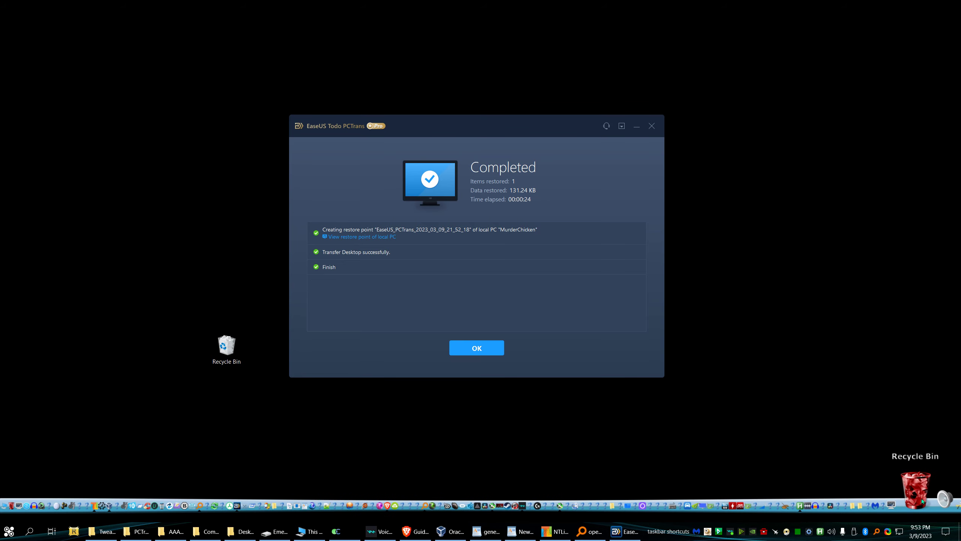
left_click(922, 501)
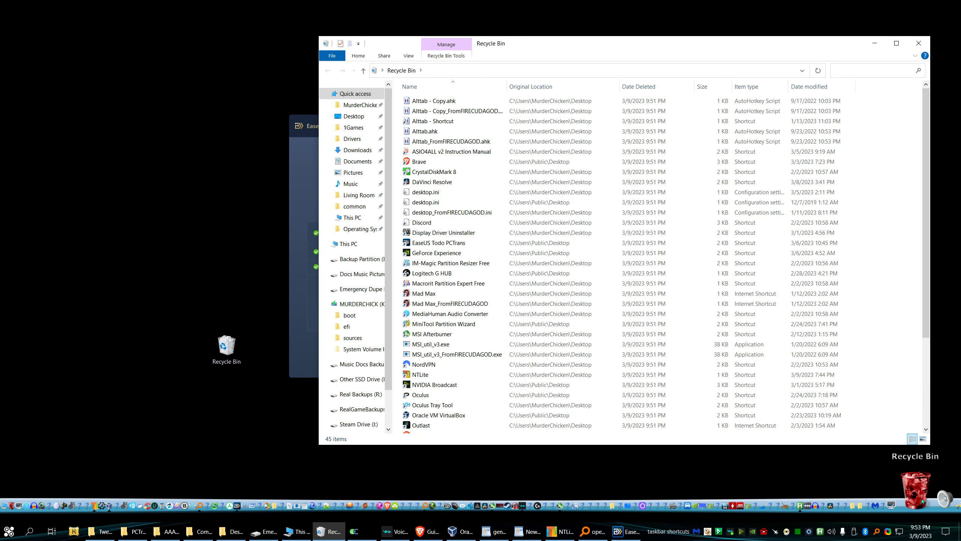
key("ctrl+a")
right_click(492, 160)
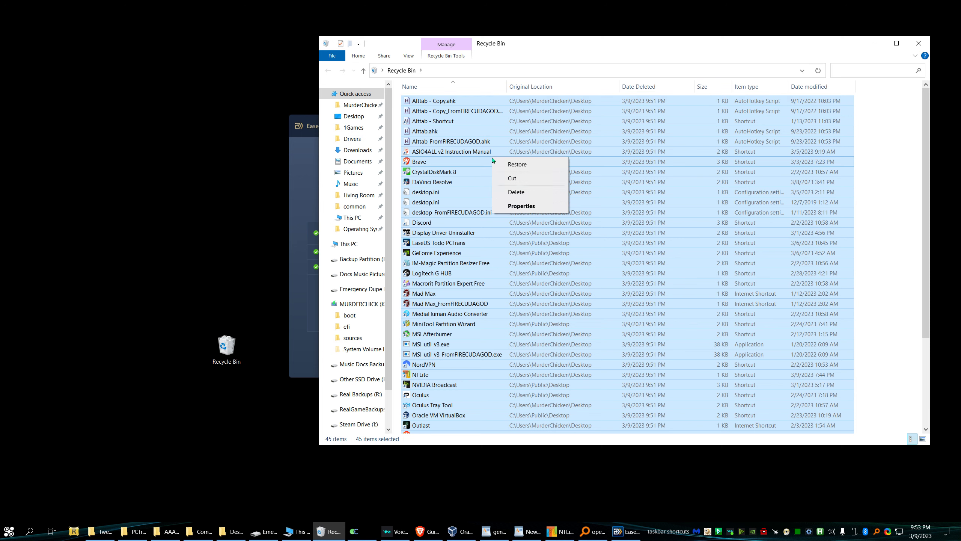
left_click(531, 165)
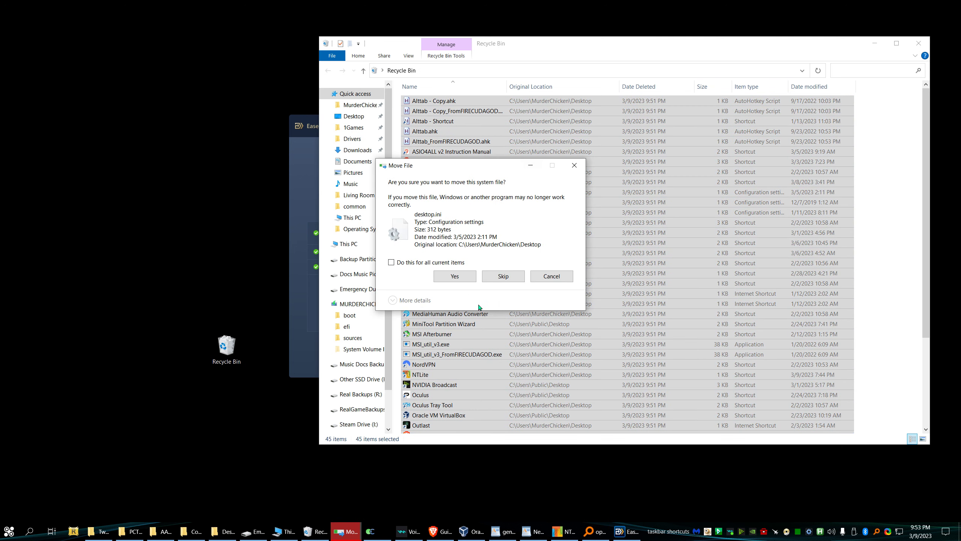
left_click(468, 277)
left_click(453, 275)
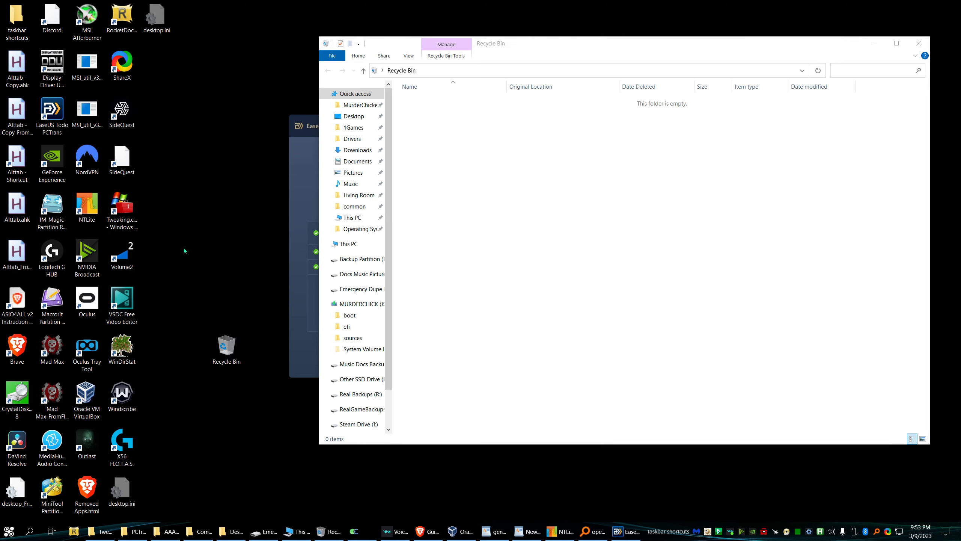
- Verify the taskbar shortcuts folder is full again, then return to the PCTrans window
double_click(17, 19)
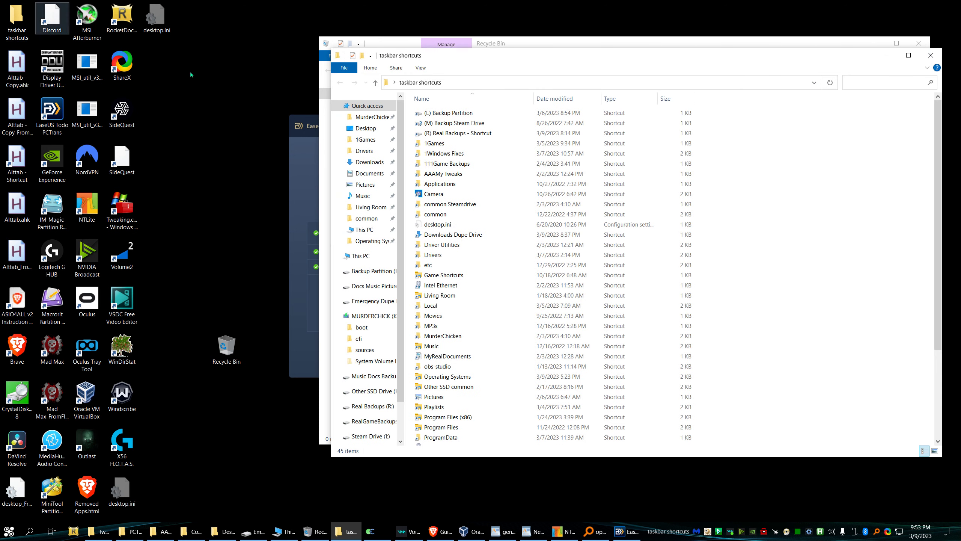
left_click(929, 55)
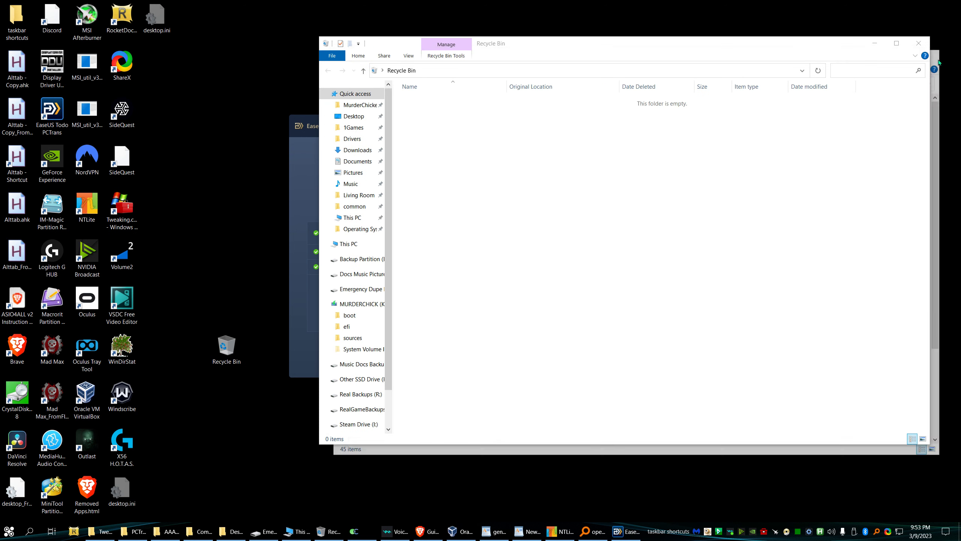
left_click(305, 185)
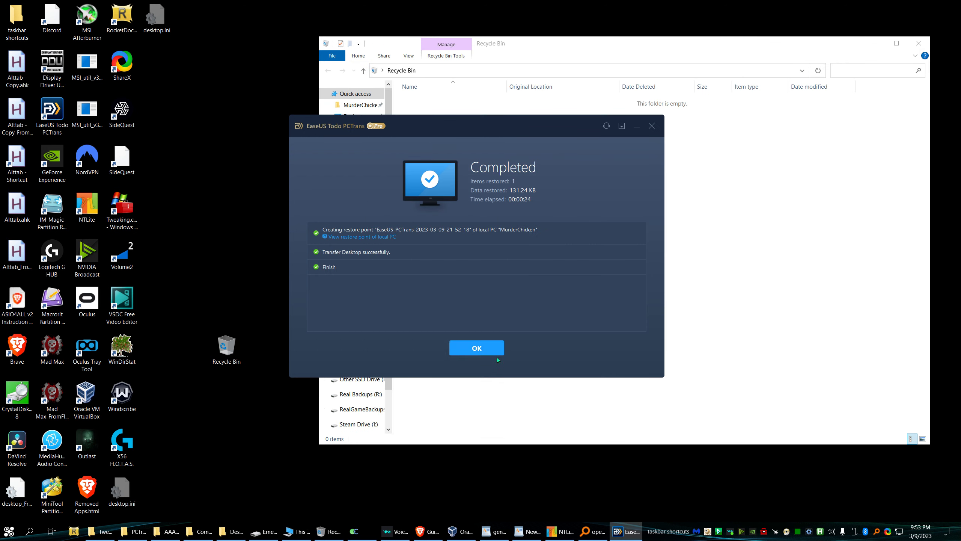